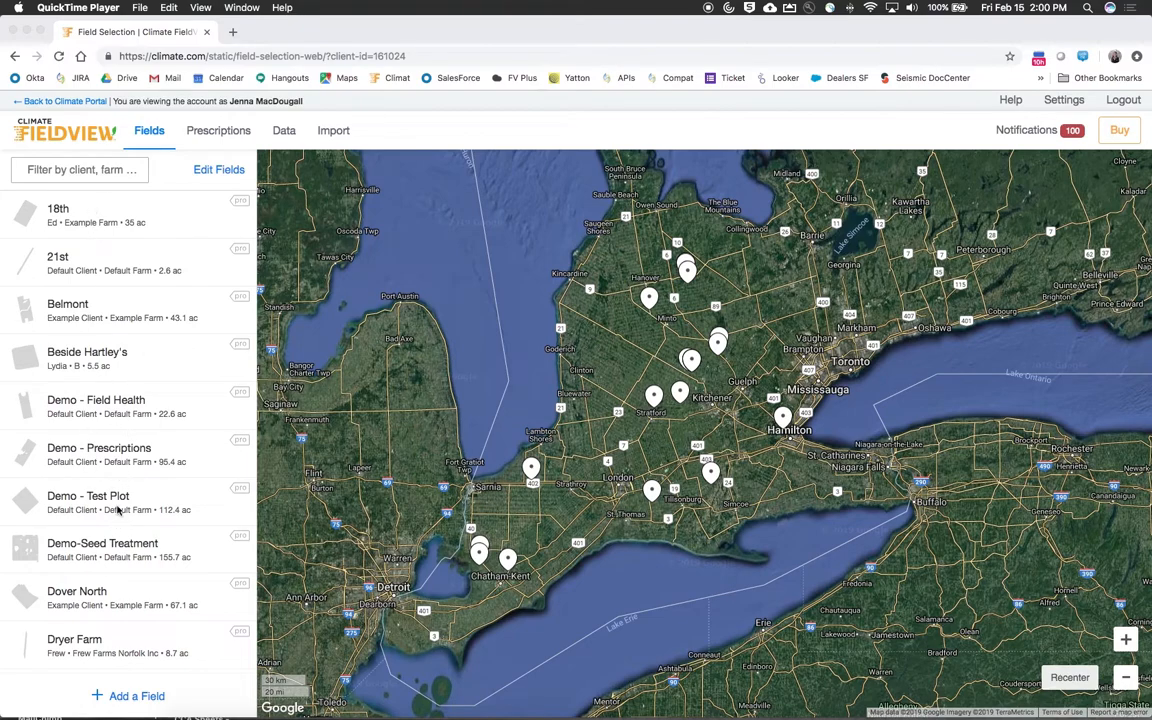
# - Open the Demo - Prescriptions field and start creating a new planting prescription for it
pyautogui.click(133, 456)
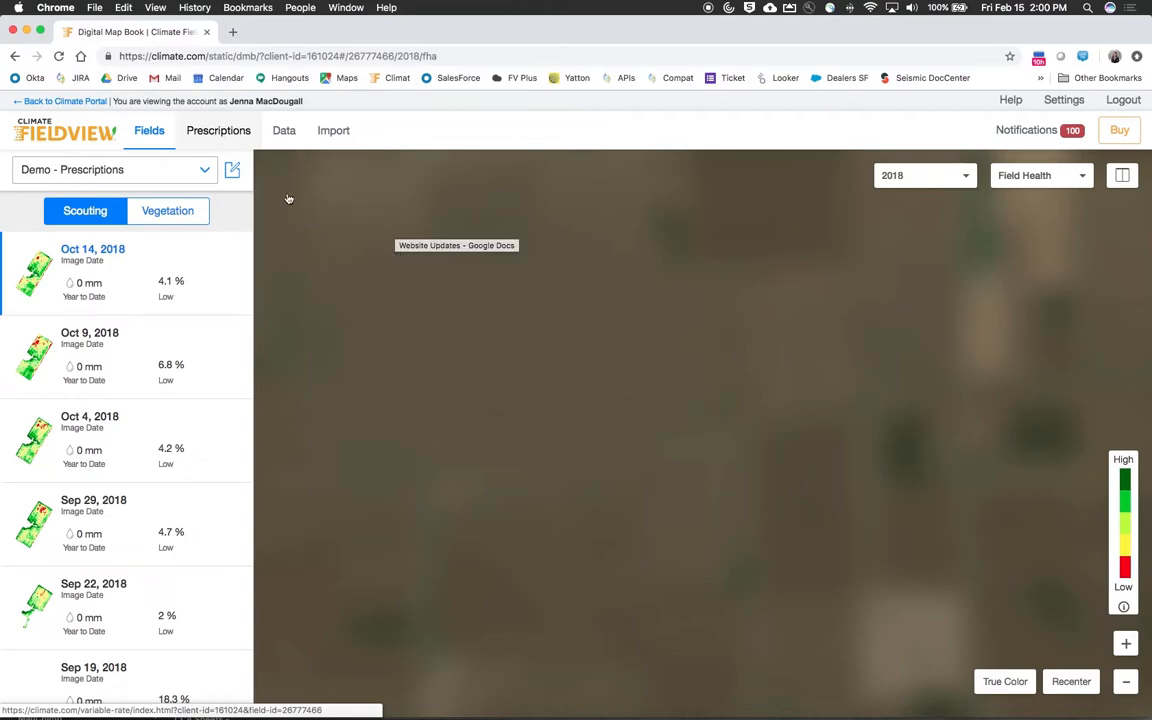
pyautogui.click(224, 133)
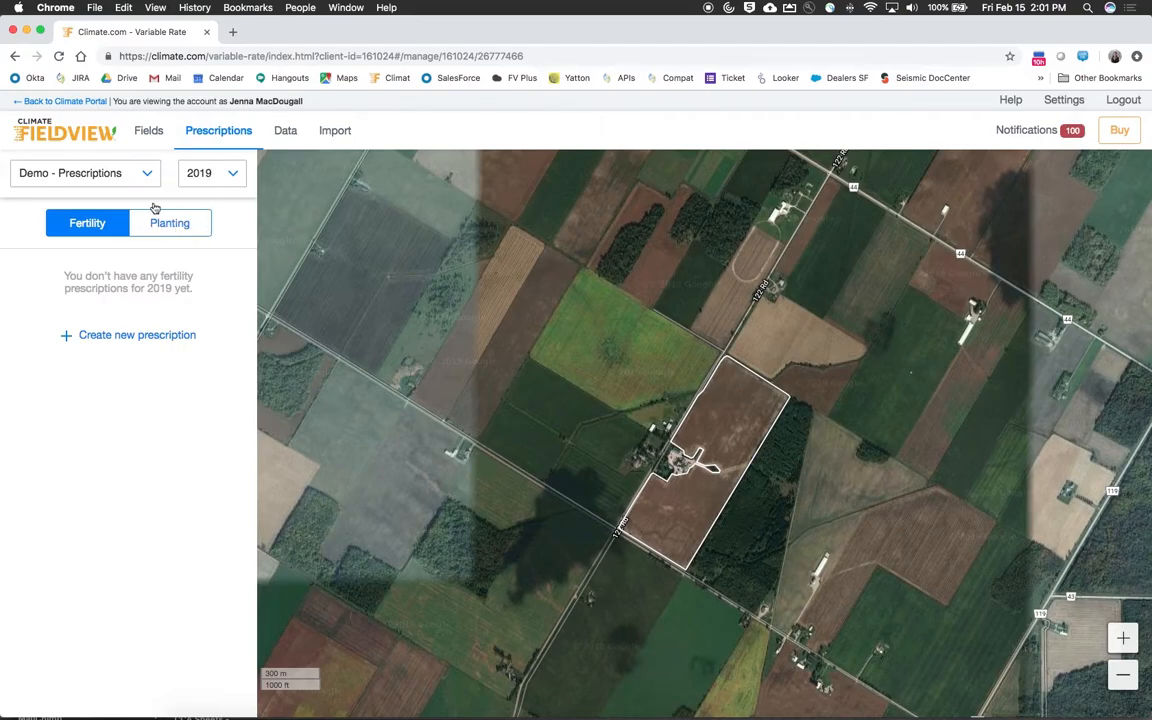
pyautogui.click(199, 217)
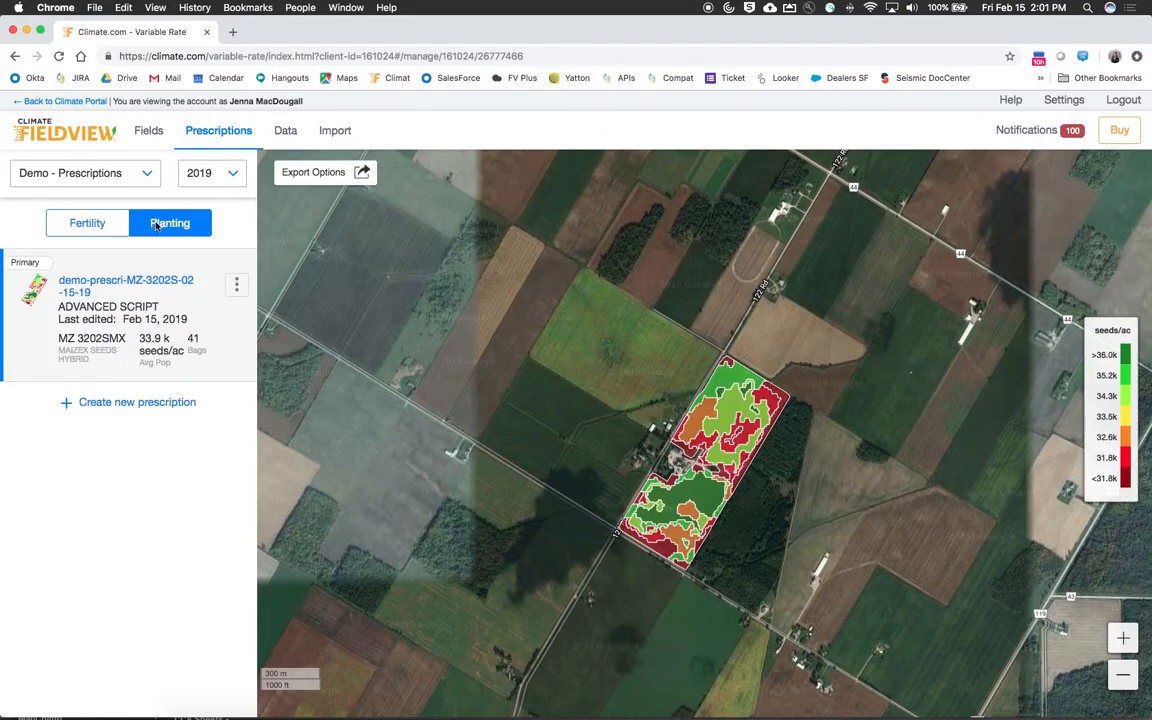
pyautogui.click(108, 403)
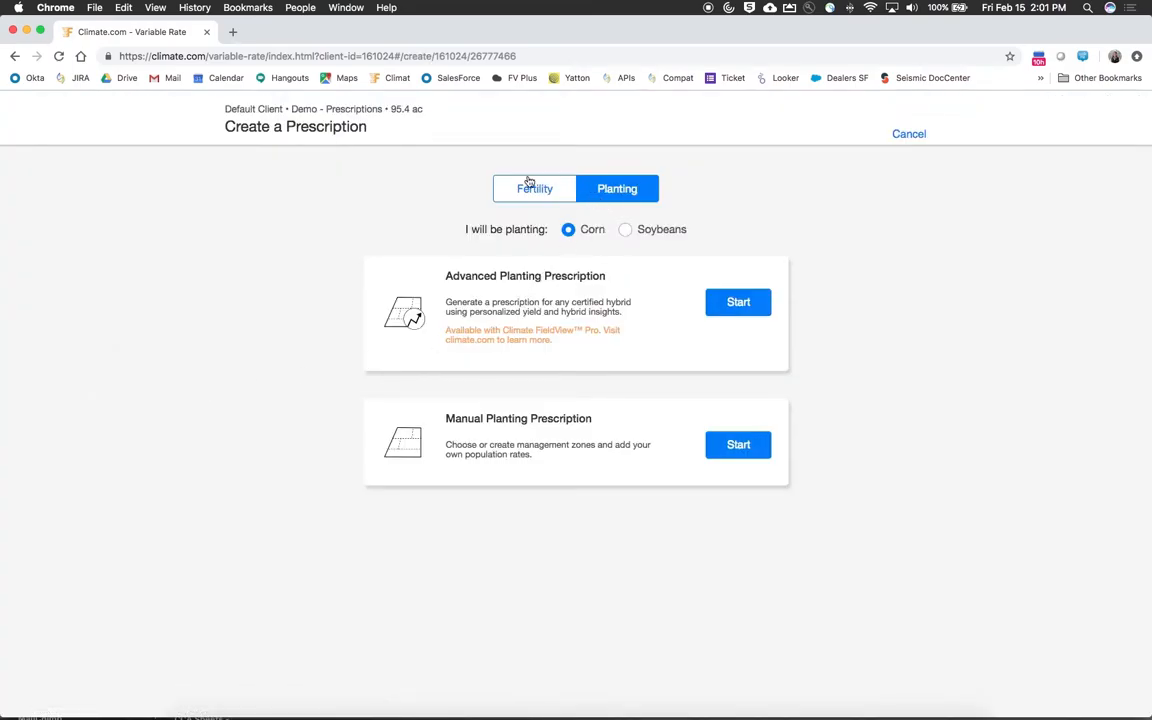
# - Choose Corn as the crop to plant and start an Advanced Planting Prescription
pyautogui.click(627, 230)
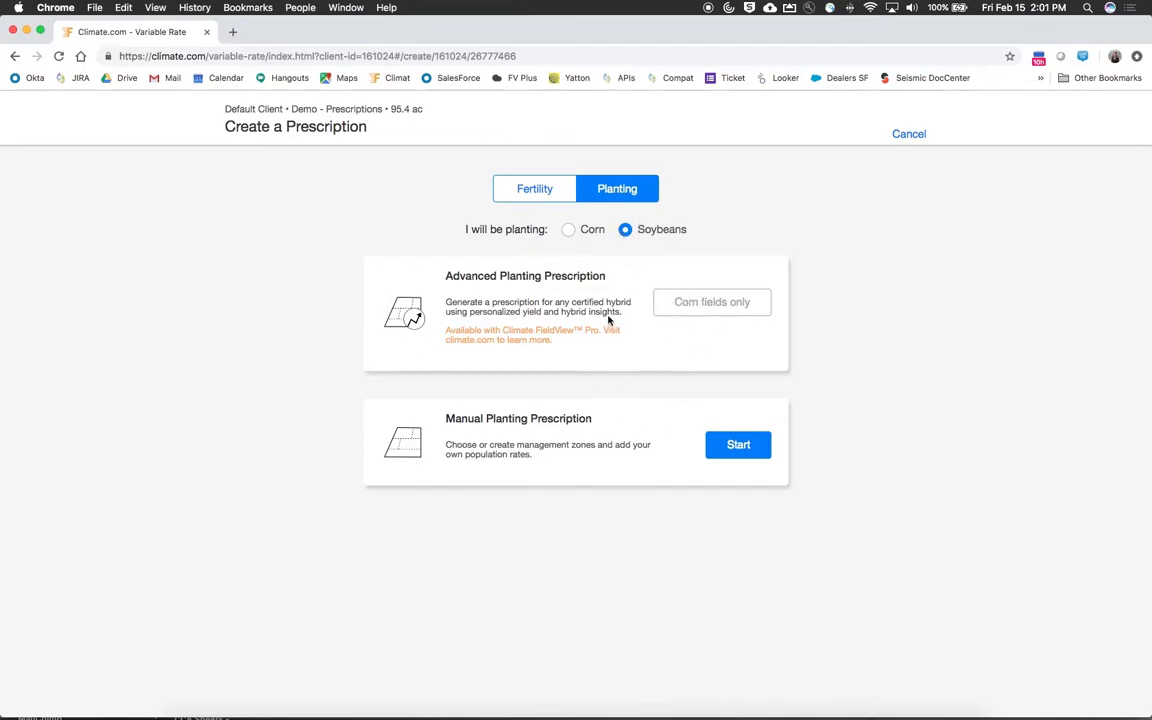
pyautogui.click(568, 230)
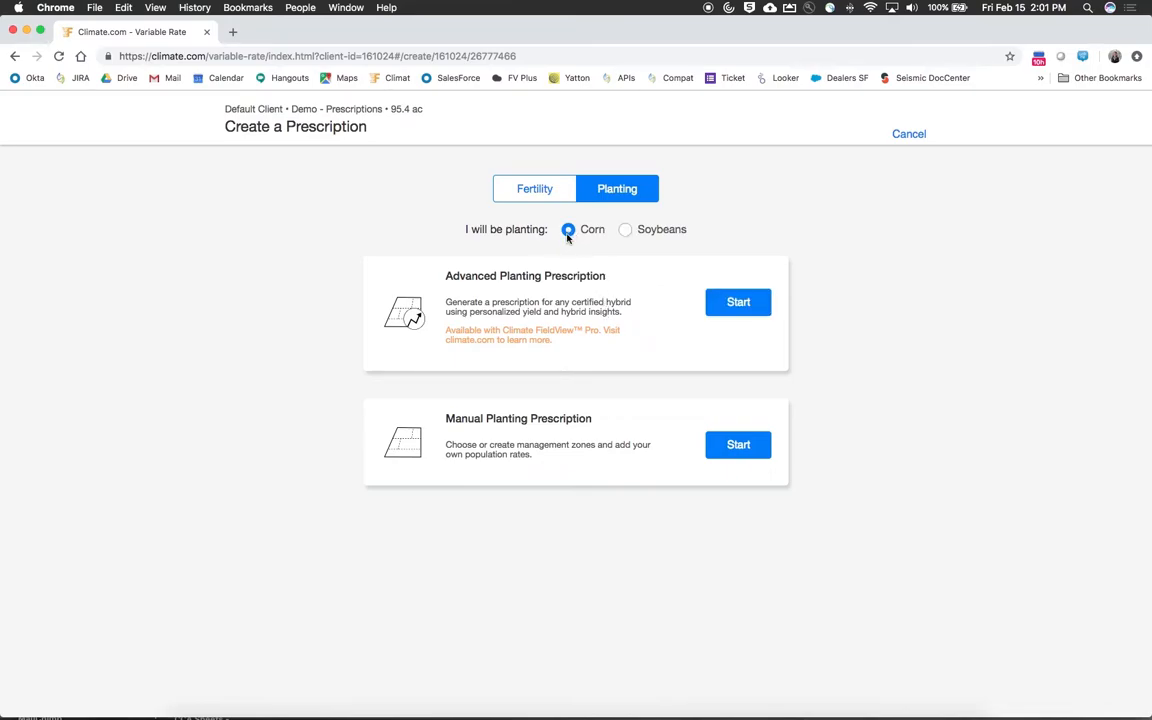
pyautogui.click(723, 304)
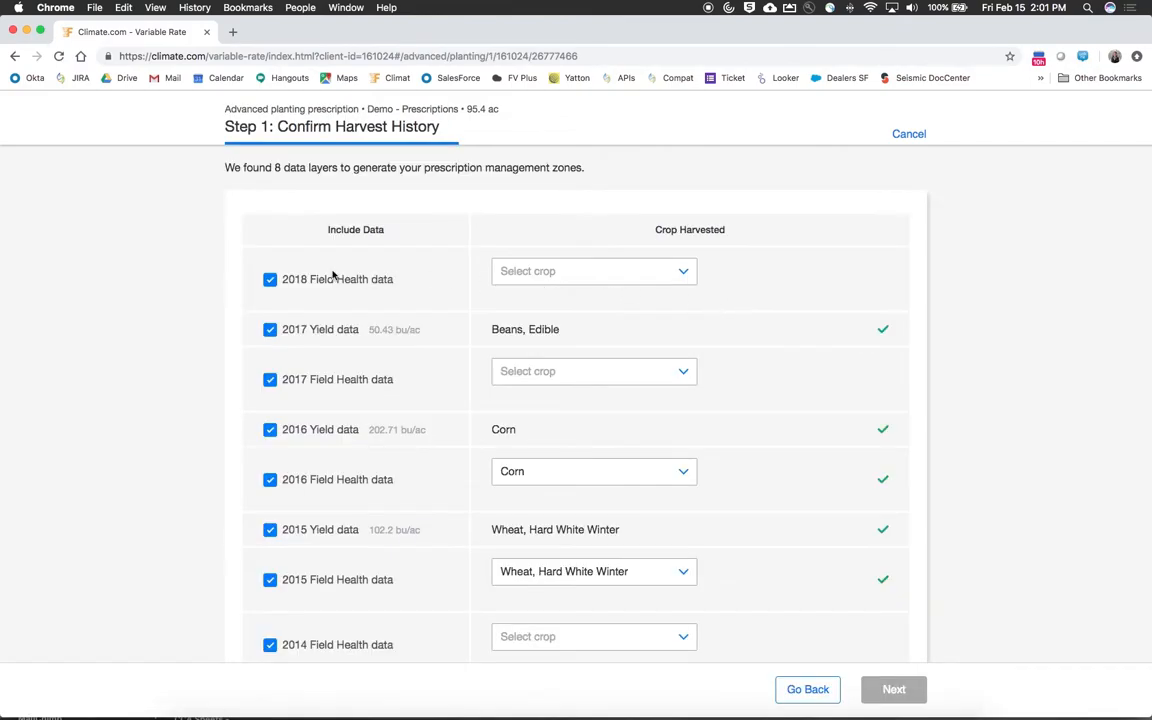
# - Set the harvested crop to Corn for the 2018 Field Health data and Beans, Edible for the 2017 Field Health data
pyautogui.scroll(-2, 1020, 230)
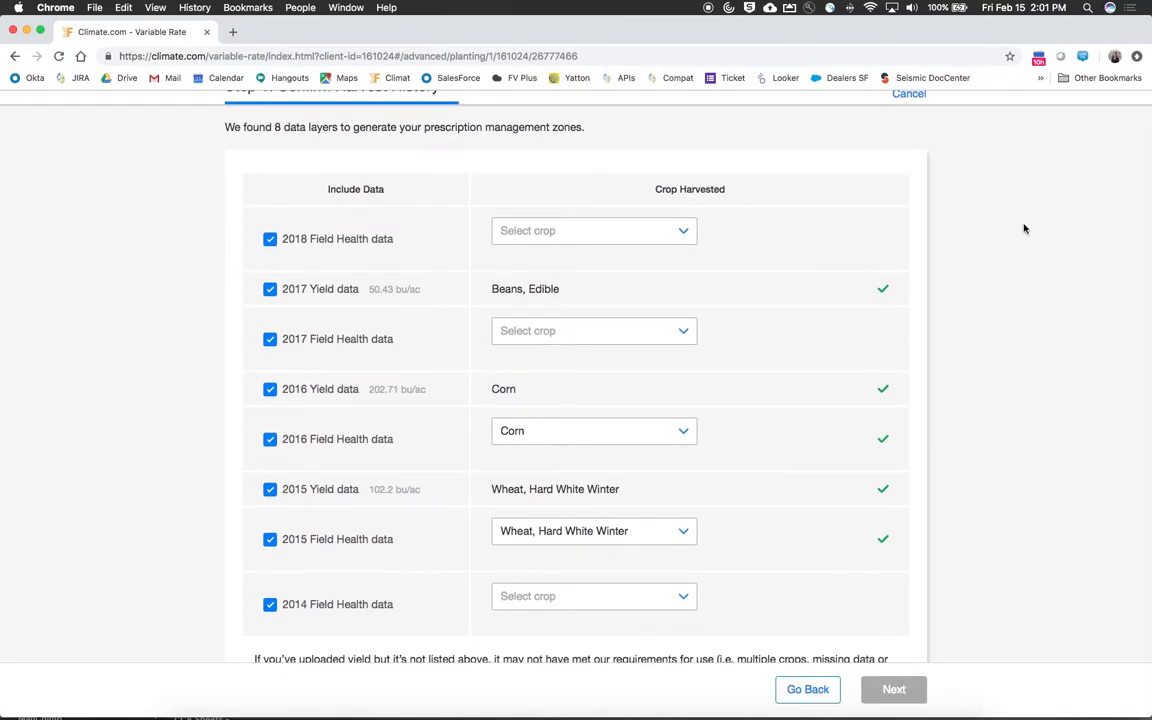
pyautogui.scroll(-1, 1024, 229)
pyautogui.click(573, 230)
pyautogui.click(555, 271)
pyautogui.click(579, 338)
pyautogui.scroll(-3, 576, 440)
pyautogui.scroll(-2, 545, 480)
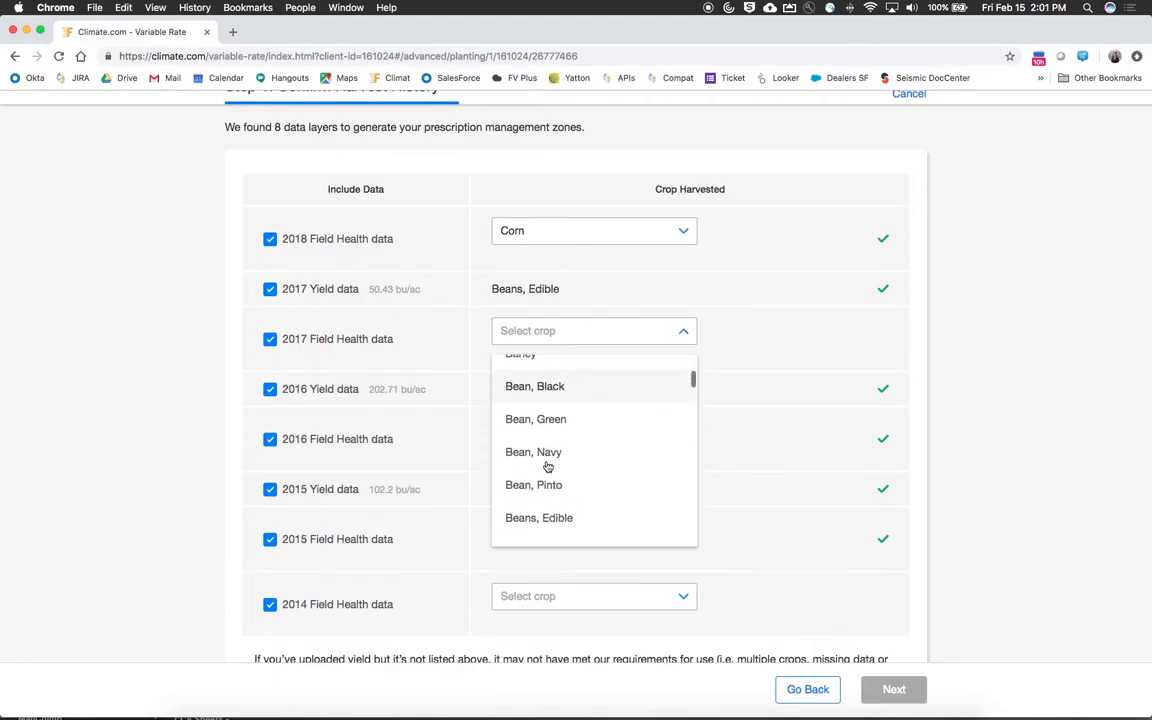
pyautogui.click(548, 520)
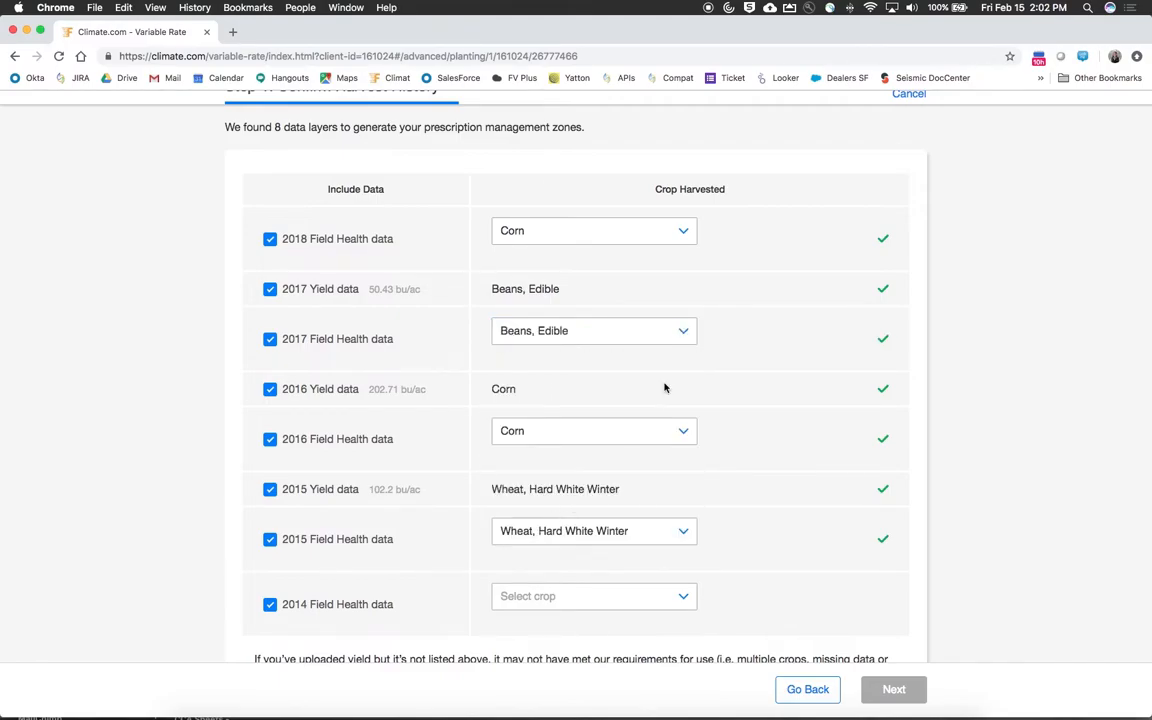
# - Remove the 2014 Field Health data layer and proceed to the planting plan
pyautogui.scroll(-1, 363, 306)
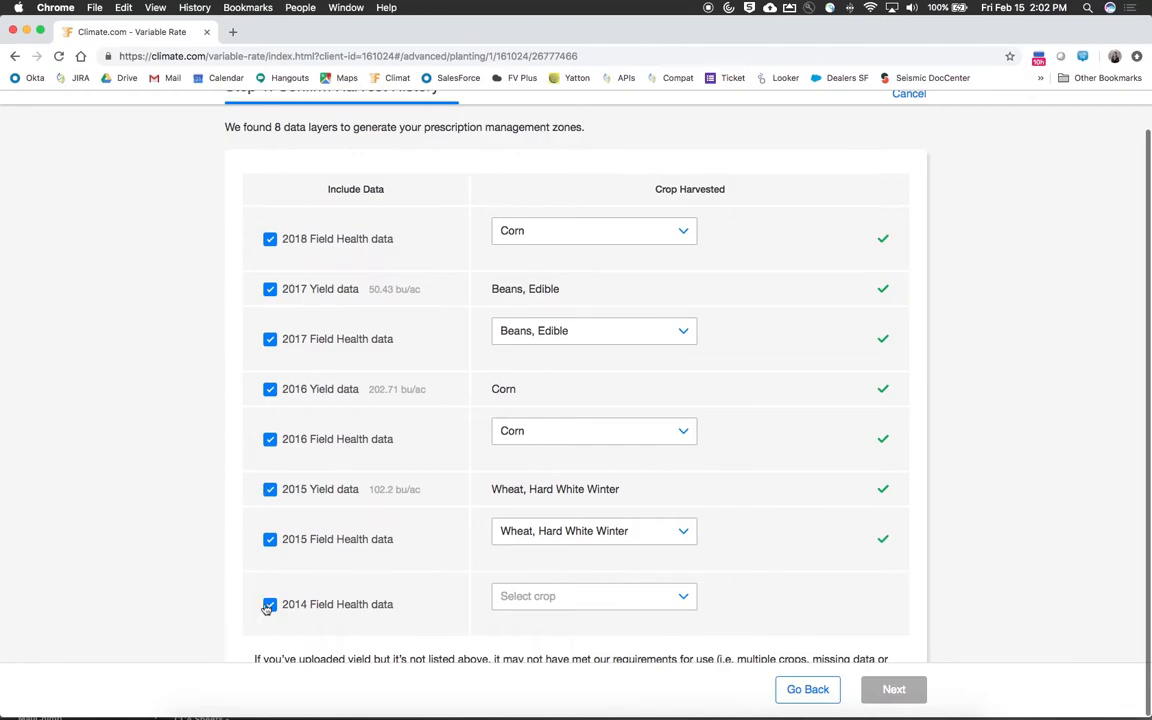
pyautogui.scroll(1, 248, 550)
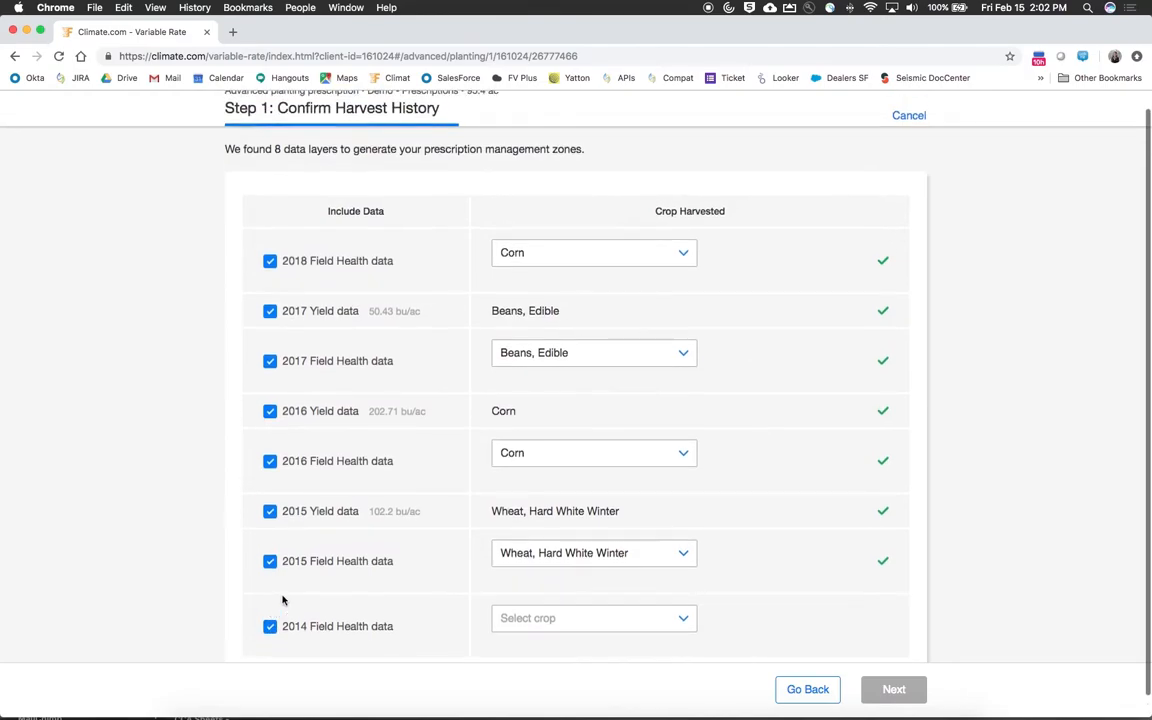
pyautogui.scroll(-1, 266, 612)
pyautogui.click(269, 606)
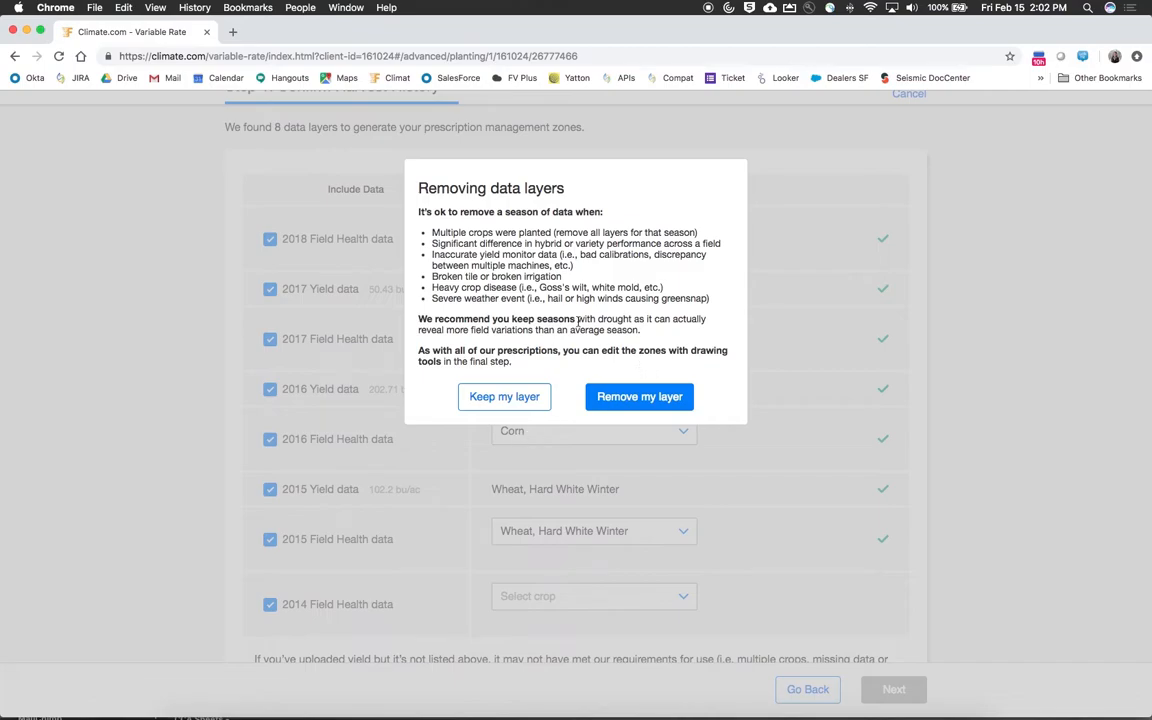
pyautogui.click(645, 400)
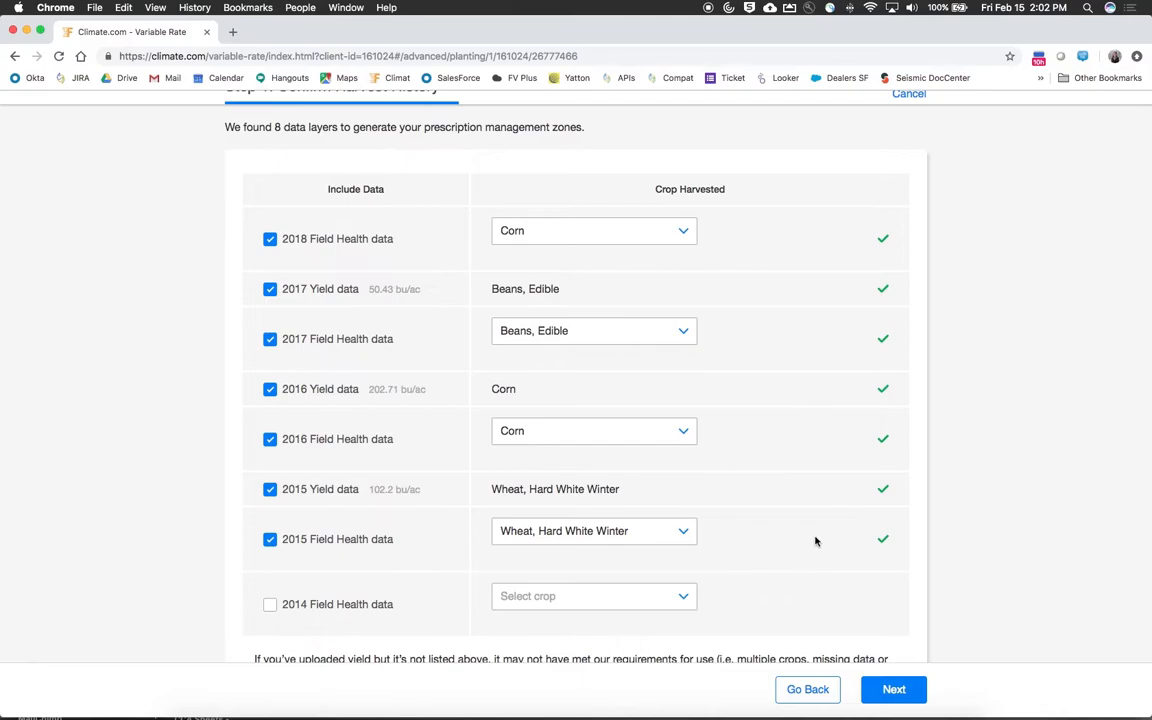
pyautogui.click(904, 697)
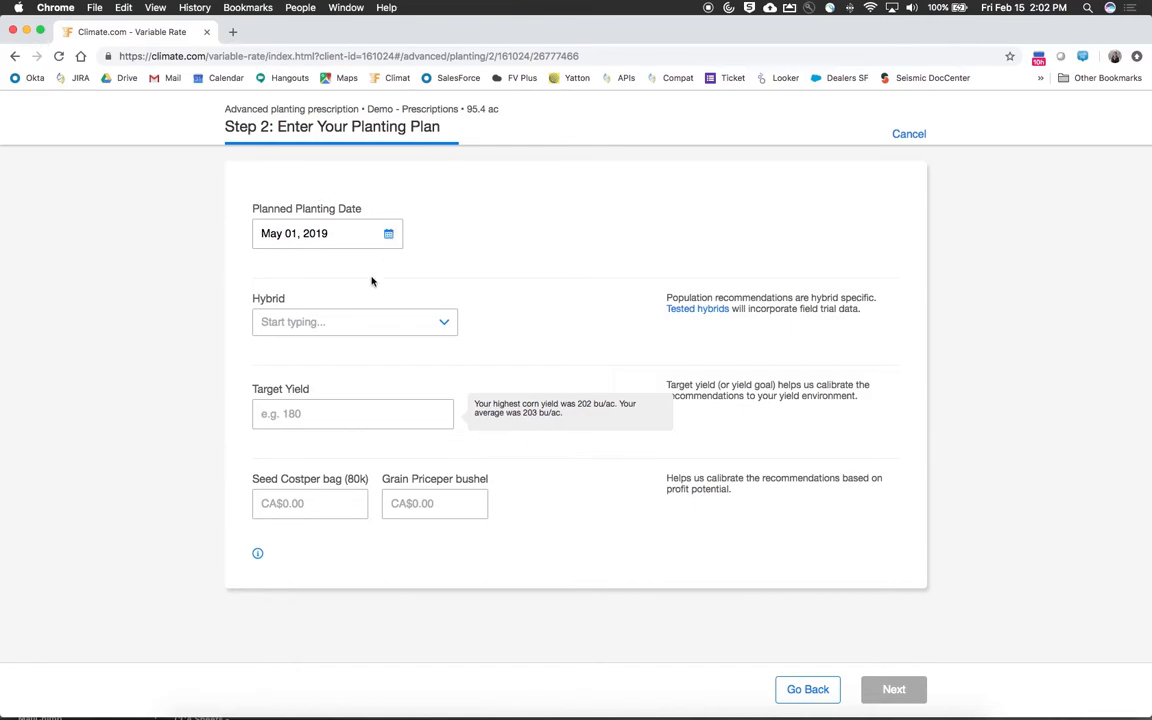
# - Find hybrid MZ3202 and select MAIZEX SEEDS MZ 3202SMX for the planting plan
pyautogui.click(364, 318)
pyautogui.write('MZ')
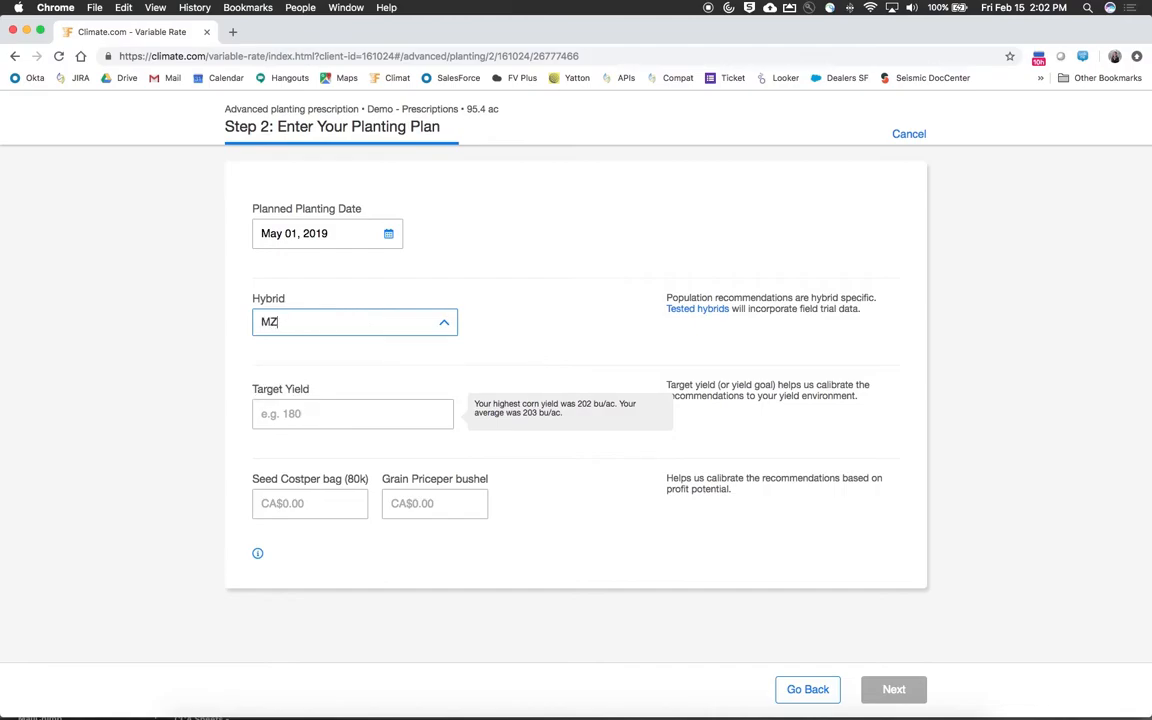
pyautogui.write('3202')
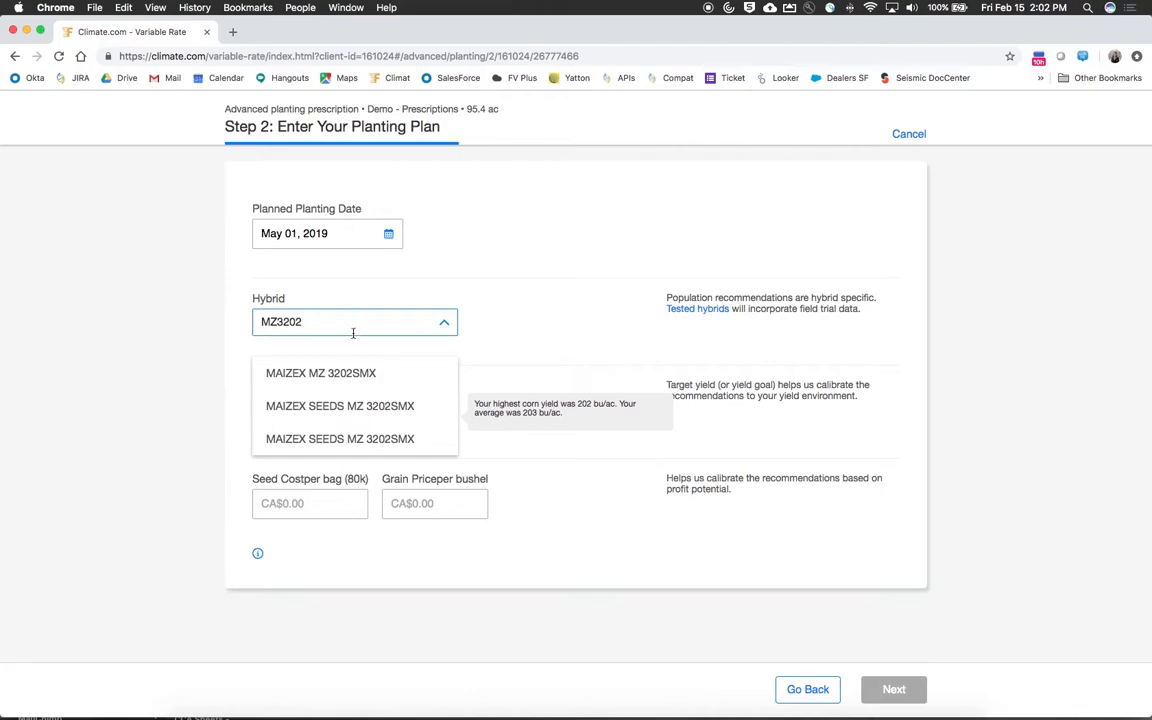
pyautogui.click(350, 405)
# - Enter a target yield of 180, a seed cost of CA$280 per bag and a grain price of CA$3.50 per bushel, and continue to the review
pyautogui.click(329, 418)
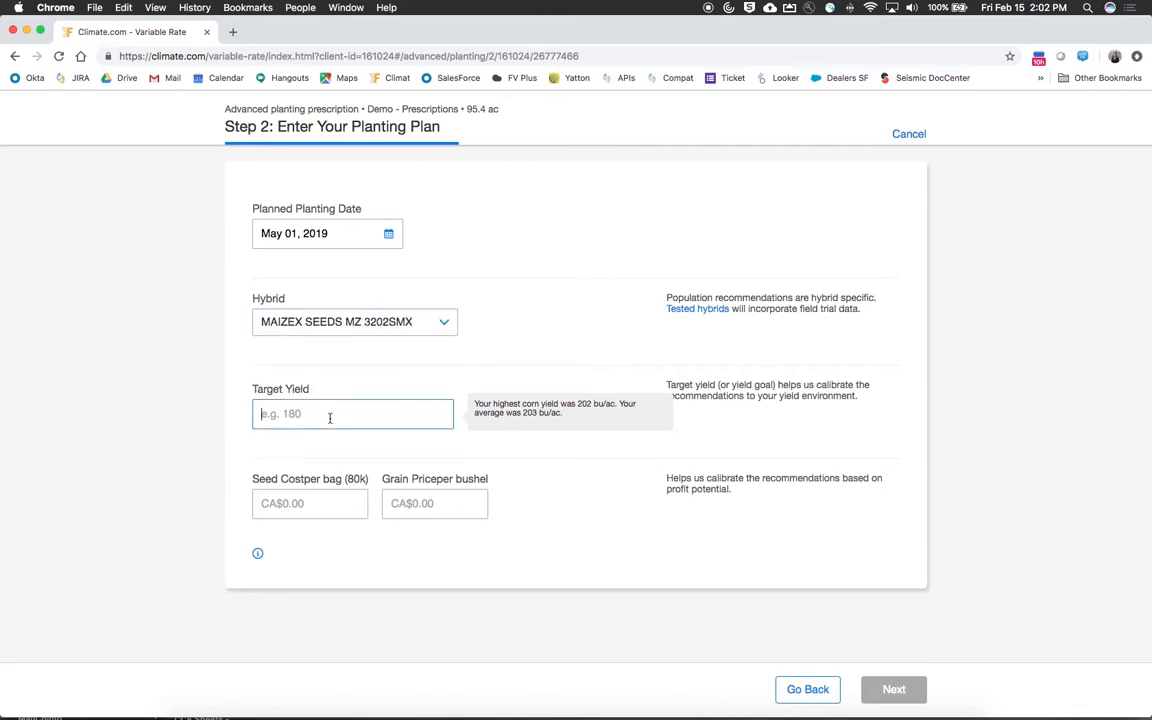
pyautogui.write('180')
pyautogui.click(333, 503)
pyautogui.write('280')
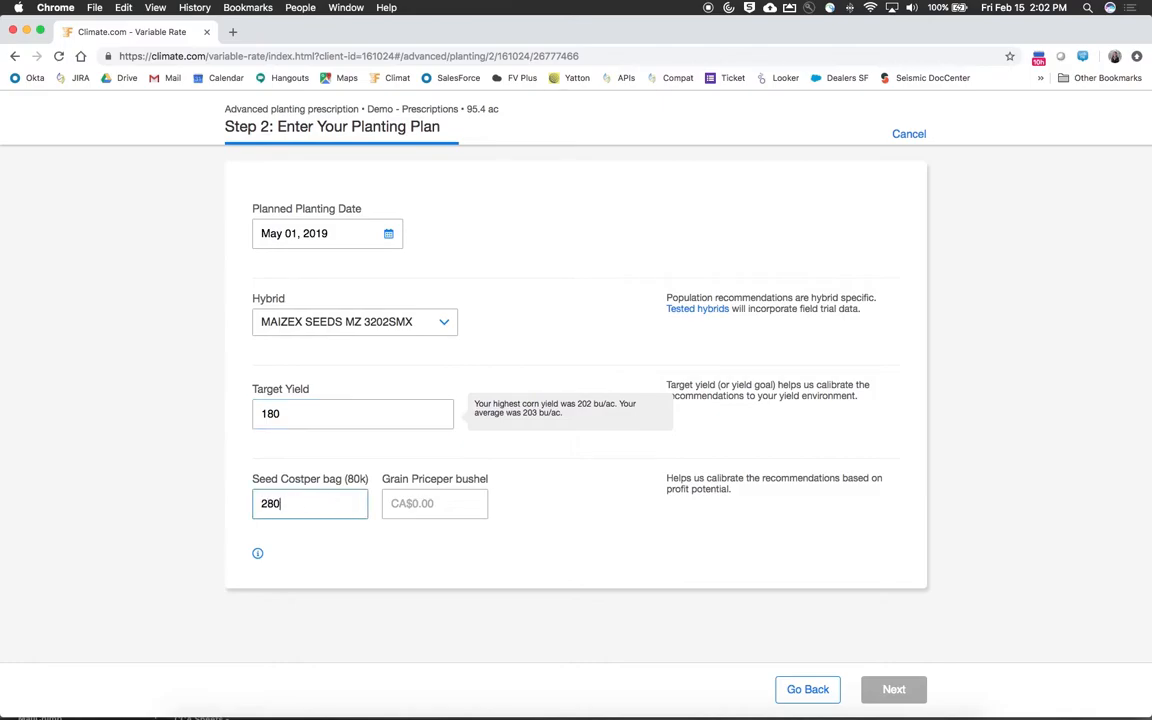
pyautogui.click(456, 509)
pyautogui.write('3.5')
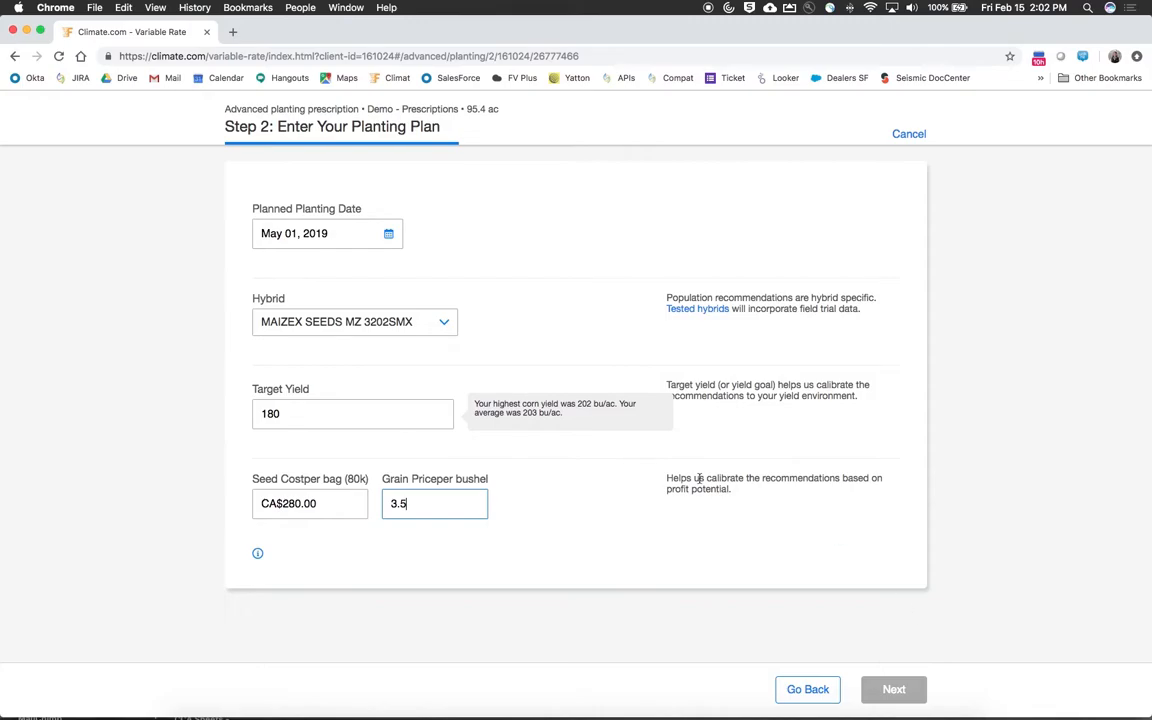
pyautogui.click(753, 532)
pyautogui.click(887, 689)
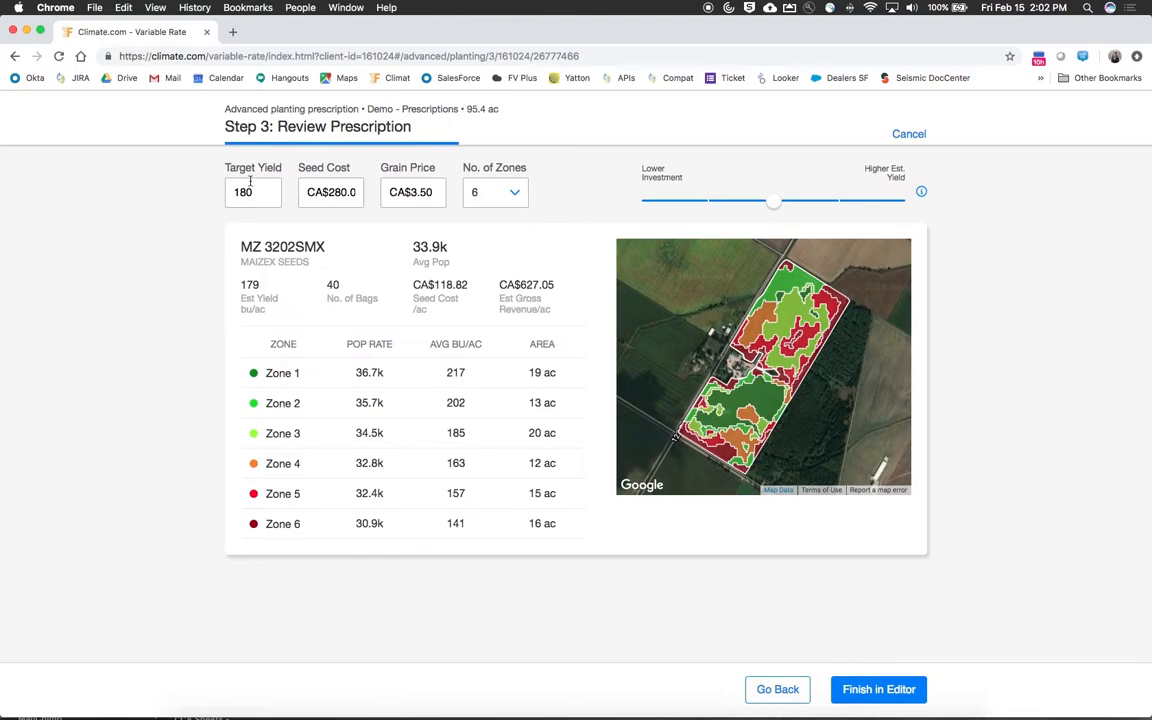
# - Set the prescription's number of zones to 4
pyautogui.click(508, 194)
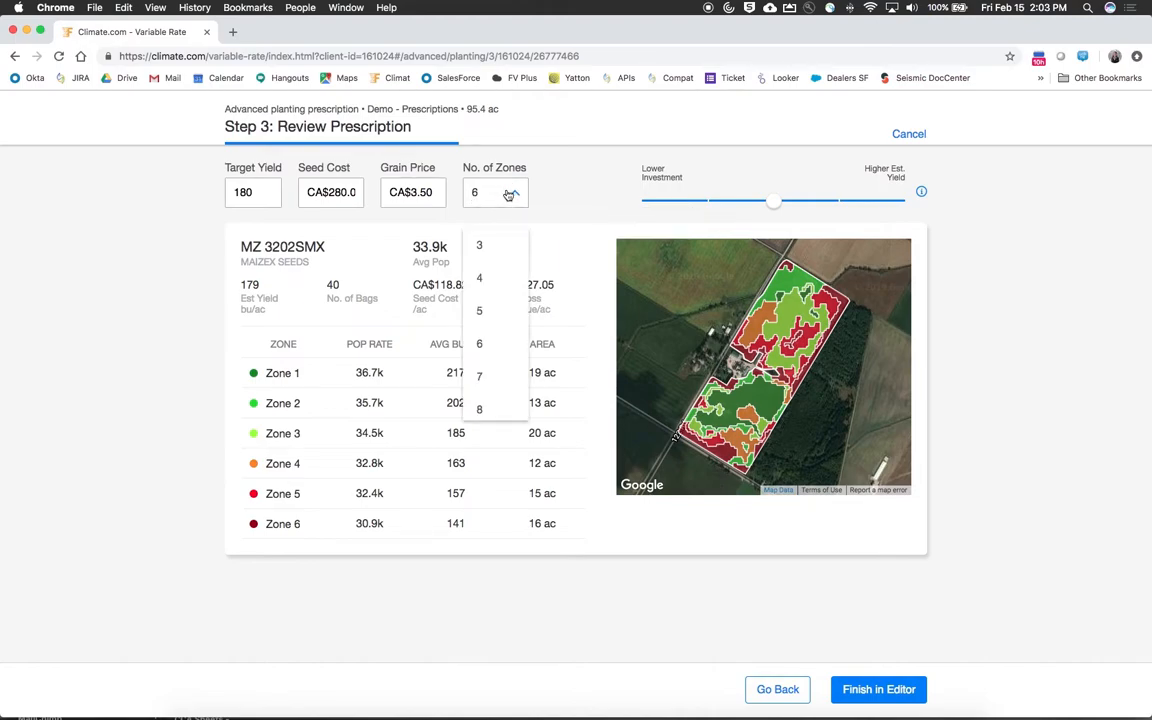
pyautogui.click(501, 278)
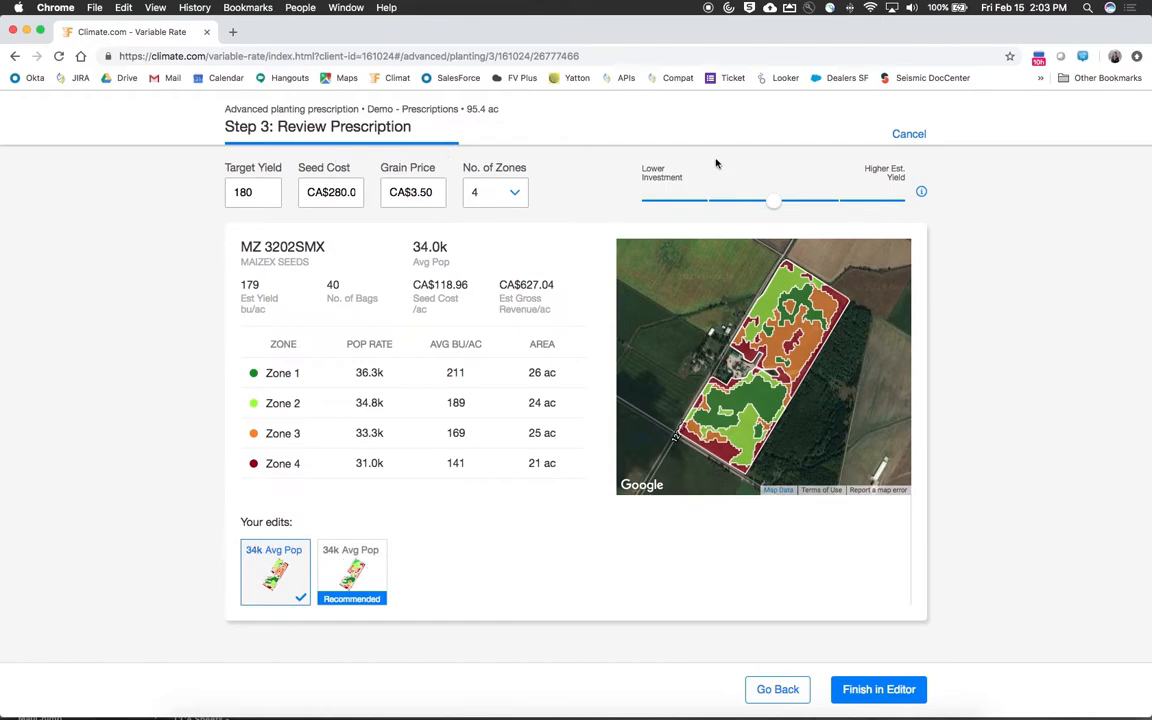
# - Try a lower-investment variant, then return to the four-zone 34k Avg Pop edit and take it into the editor
pyautogui.moveTo(779, 207); pyautogui.dragTo(711, 205)
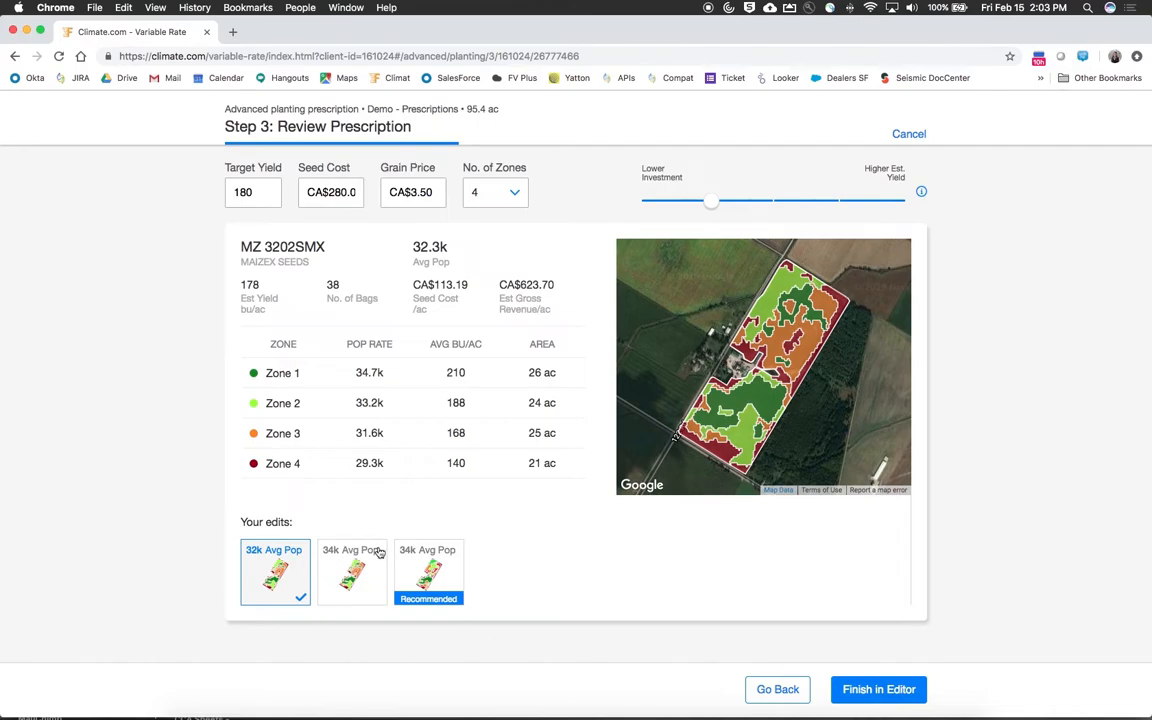
pyautogui.click(341, 576)
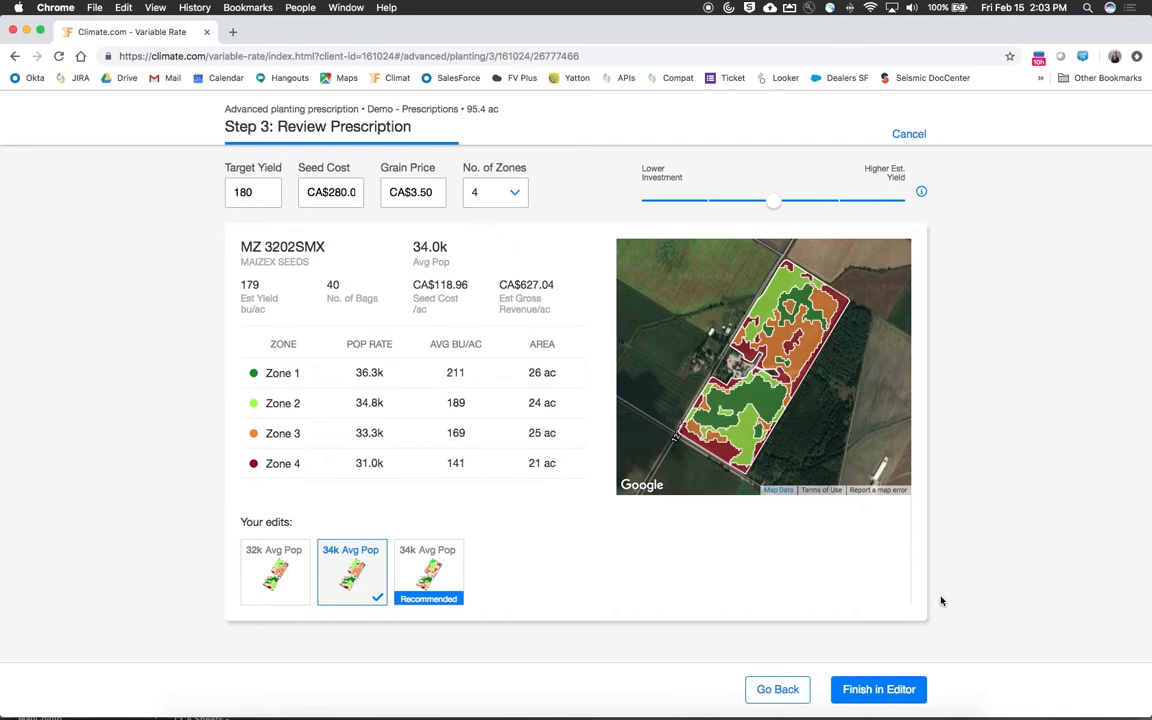
pyautogui.click(900, 689)
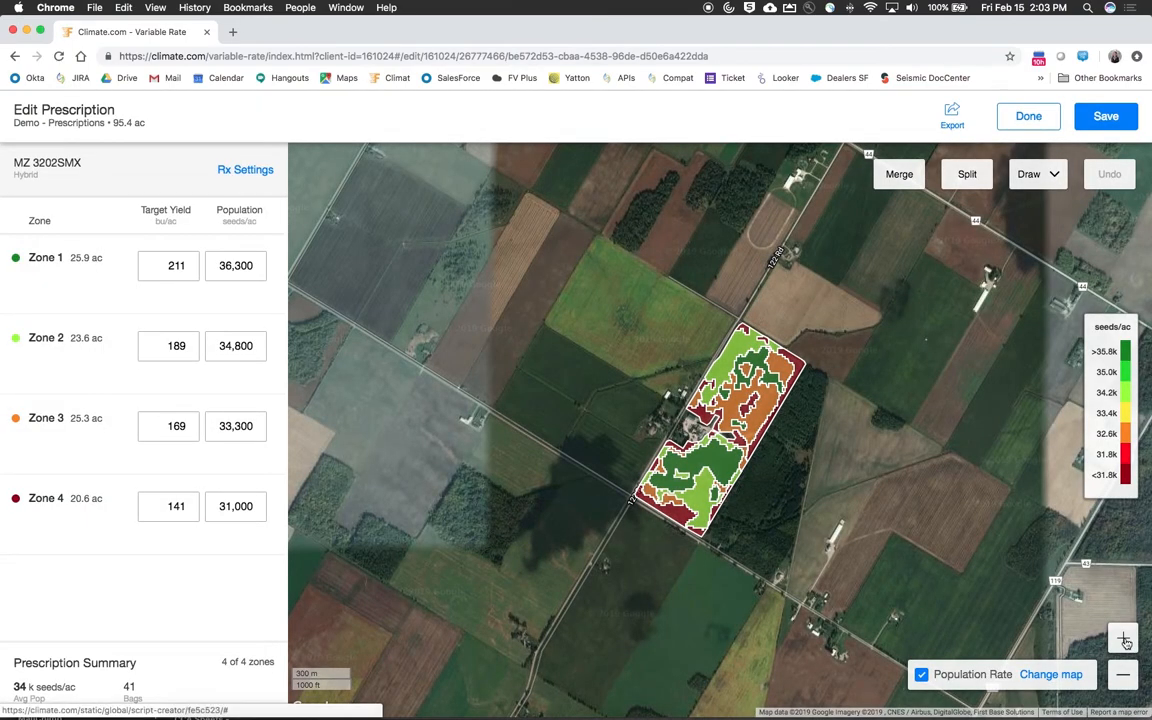
# - Set the Zone 1 population to 36,000 seeds per acre
pyautogui.click(1123, 639)
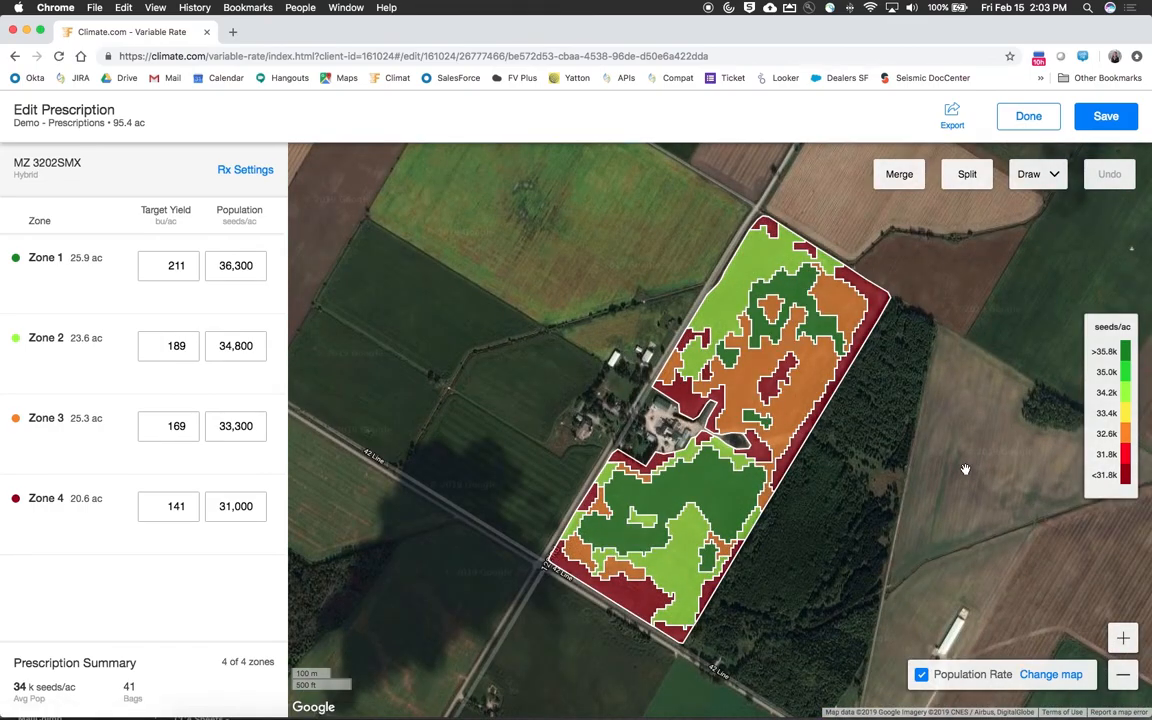
pyautogui.scroll(2, 965, 463)
pyautogui.scroll(-2, 965, 463)
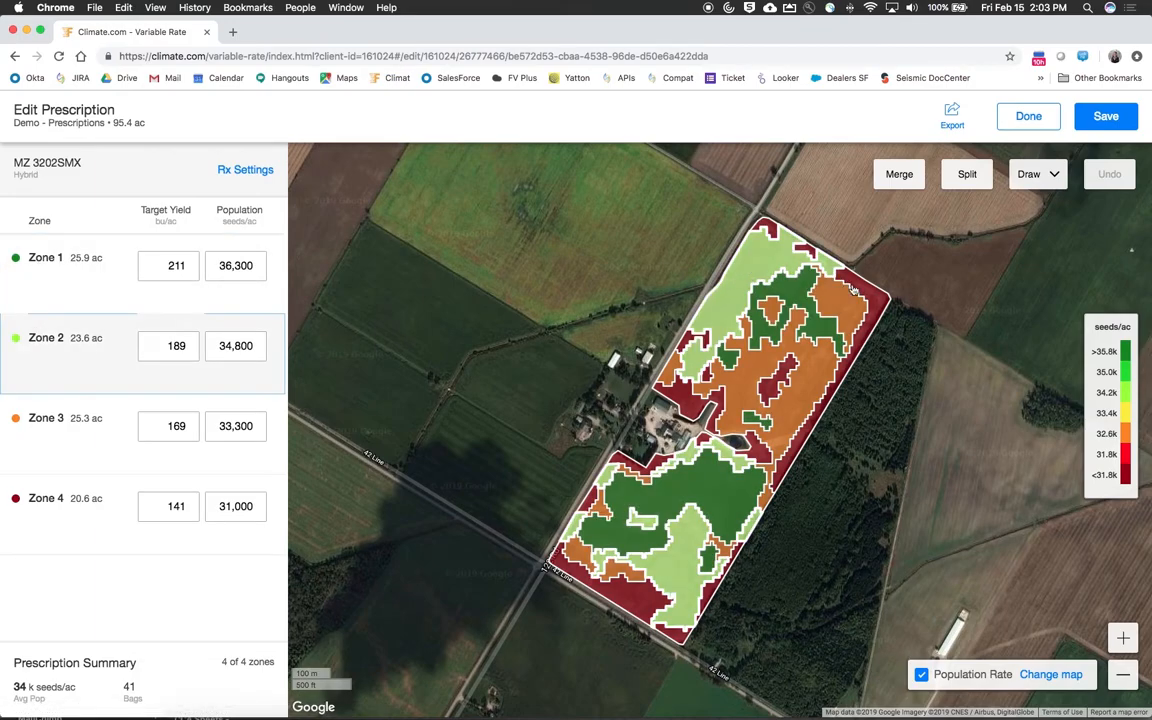
pyautogui.click(257, 265)
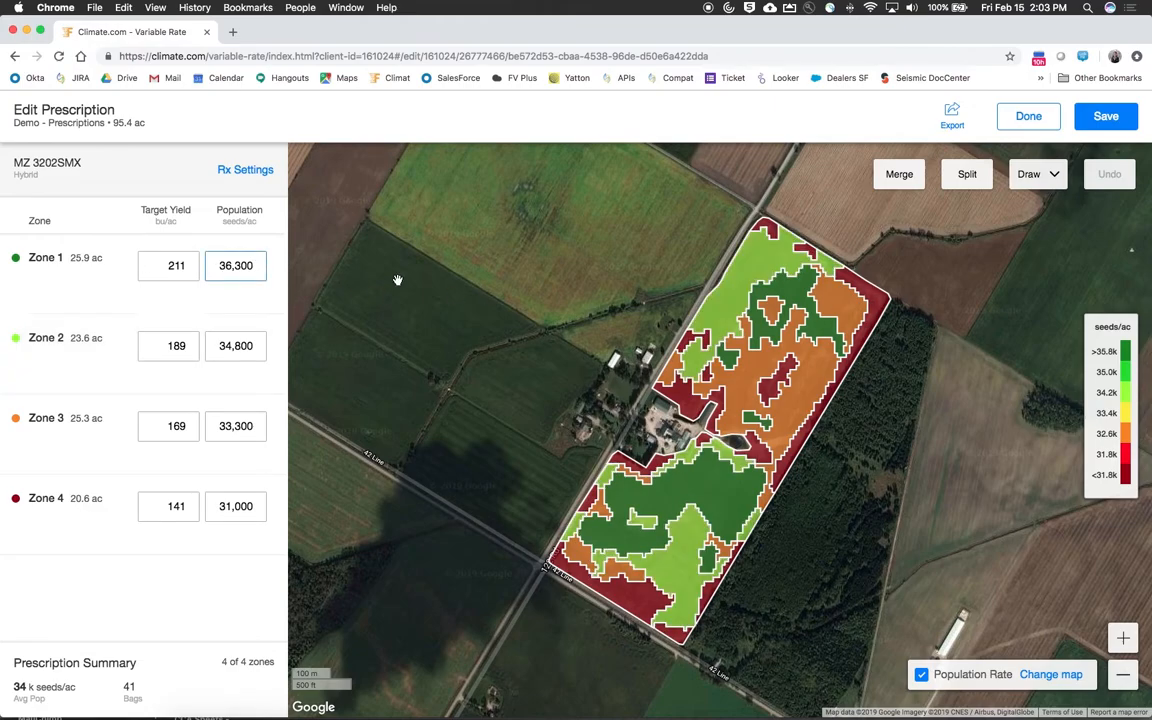
pyautogui.press('BackSpace')
pyautogui.press('BackSpace')
pyautogui.press('BackSpace')
pyautogui.write('000')
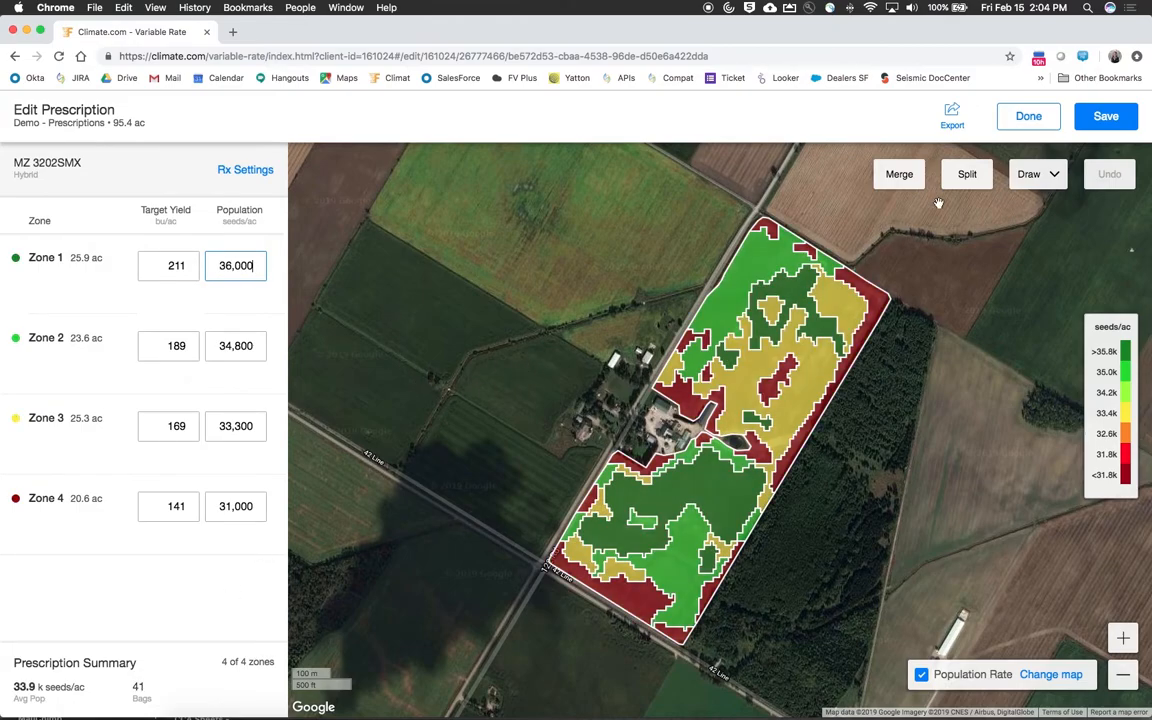
pyautogui.click(1036, 184)
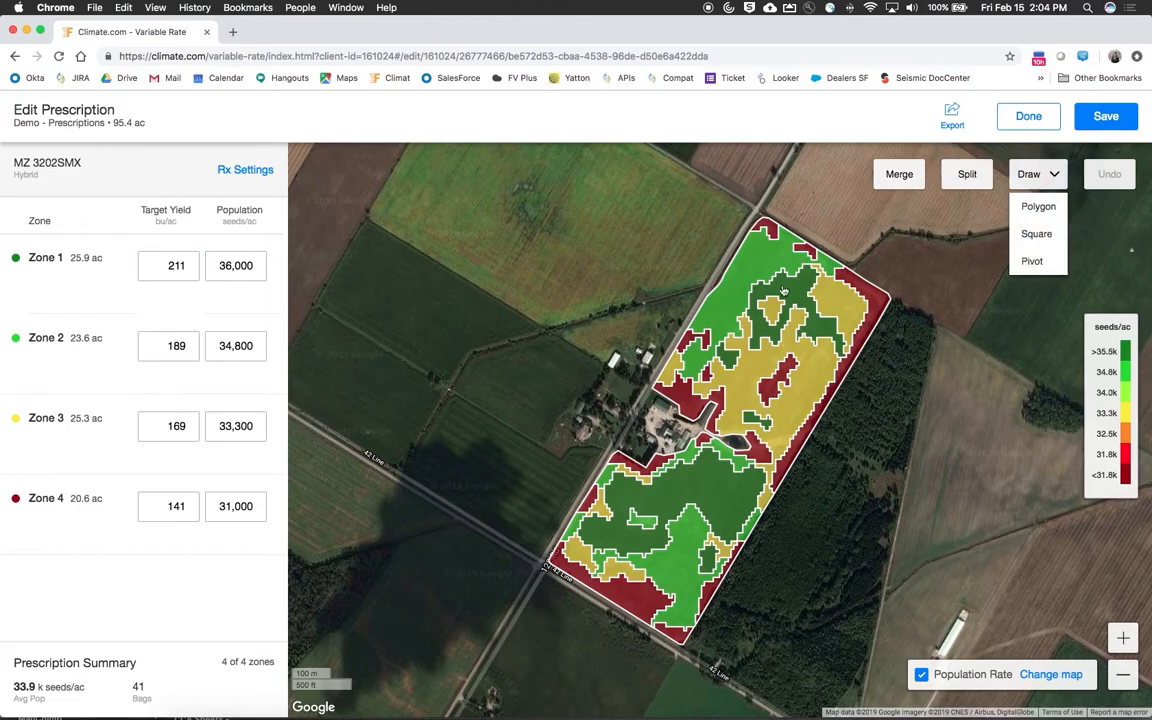
pyautogui.click(1037, 207)
pyautogui.click(761, 255)
pyautogui.click(726, 299)
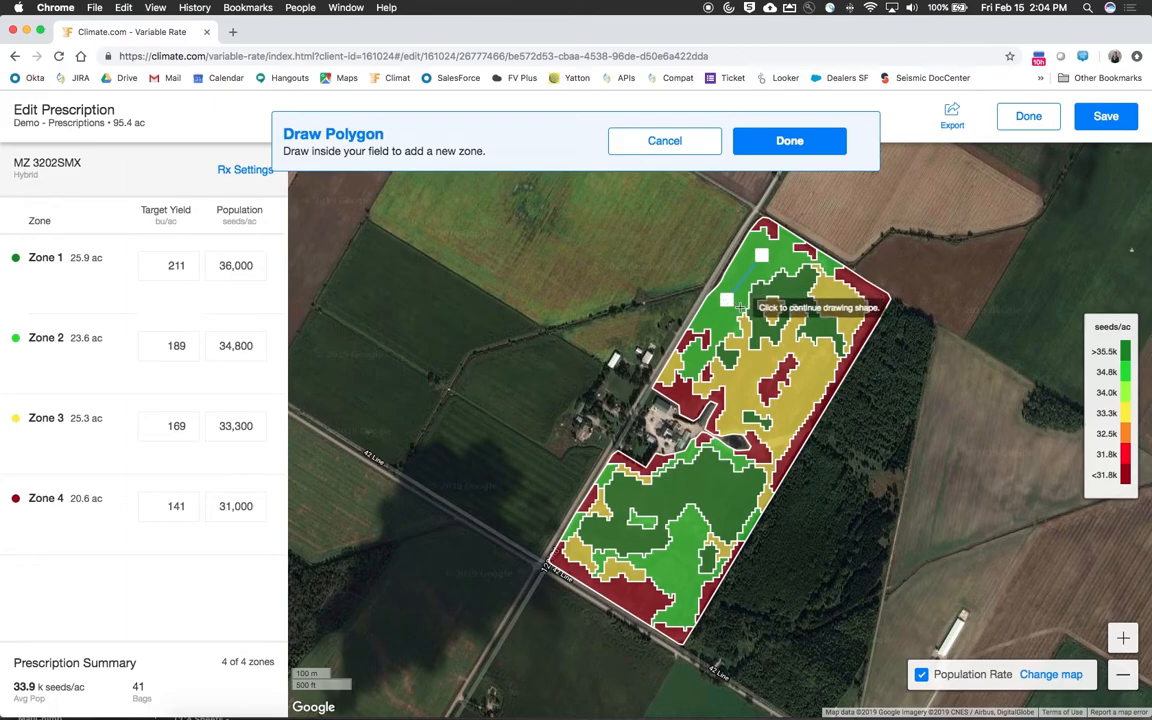
pyautogui.click(776, 260)
pyautogui.click(762, 244)
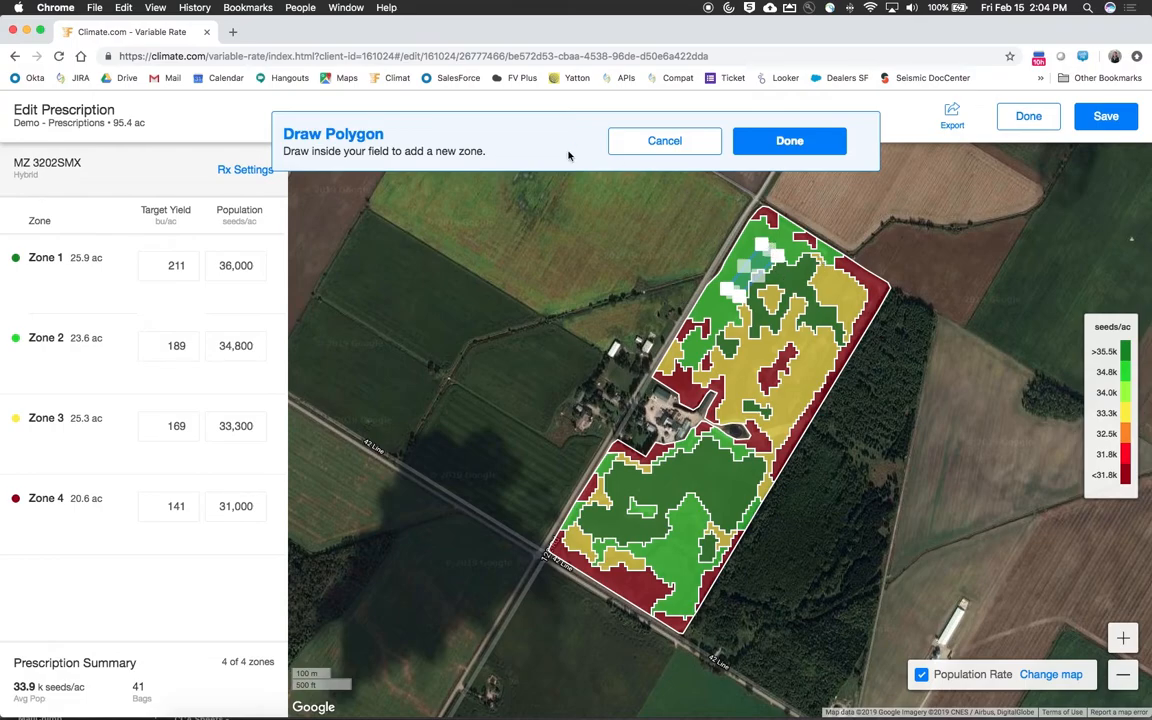
pyautogui.click(668, 145)
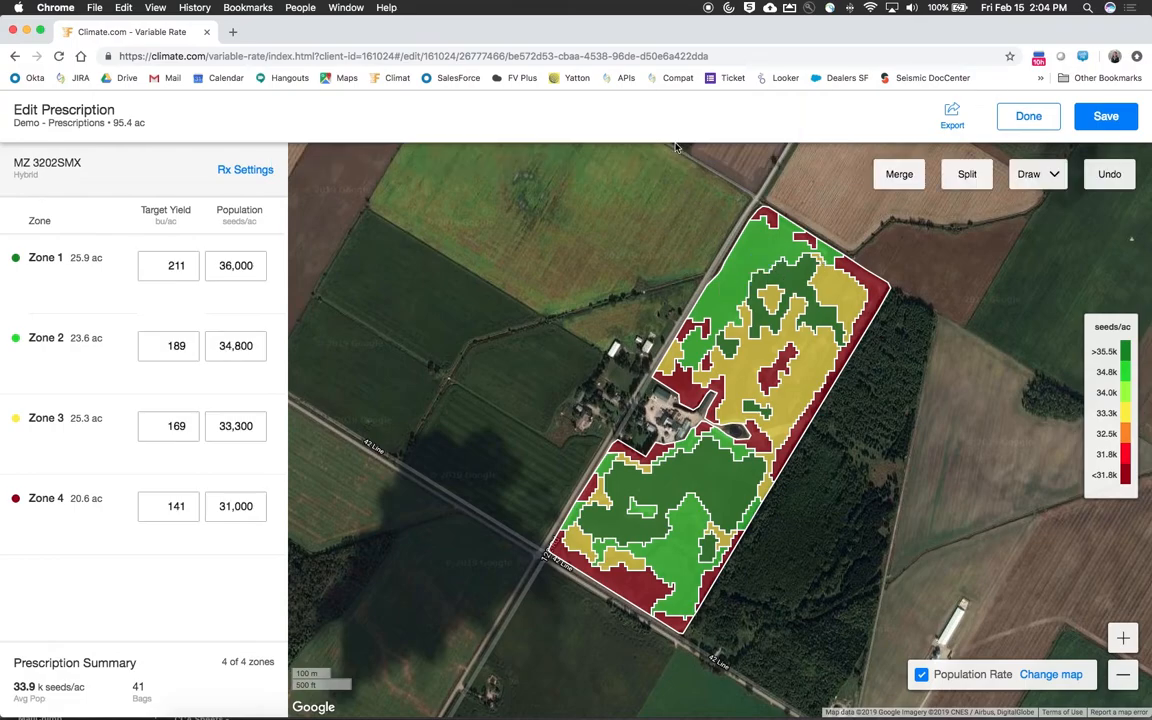
# - Save the prescription and download it in the AgLeader (Shapefile) format
pyautogui.click(1106, 116)
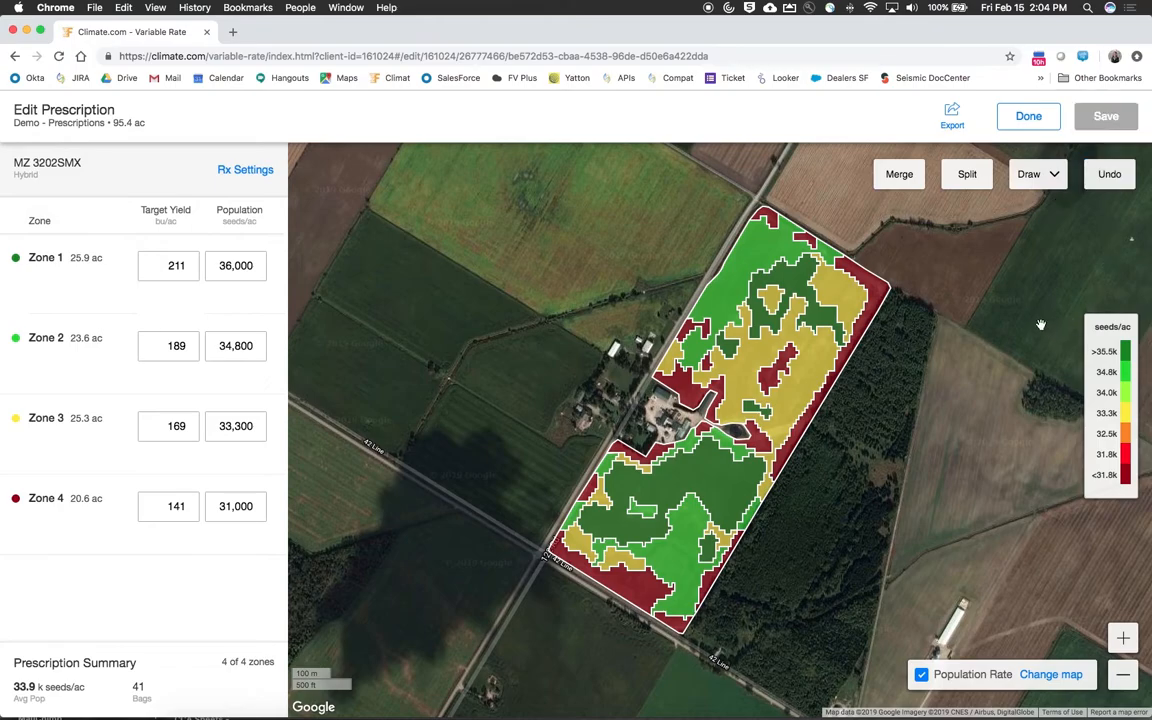
pyautogui.click(955, 116)
pyautogui.click(913, 198)
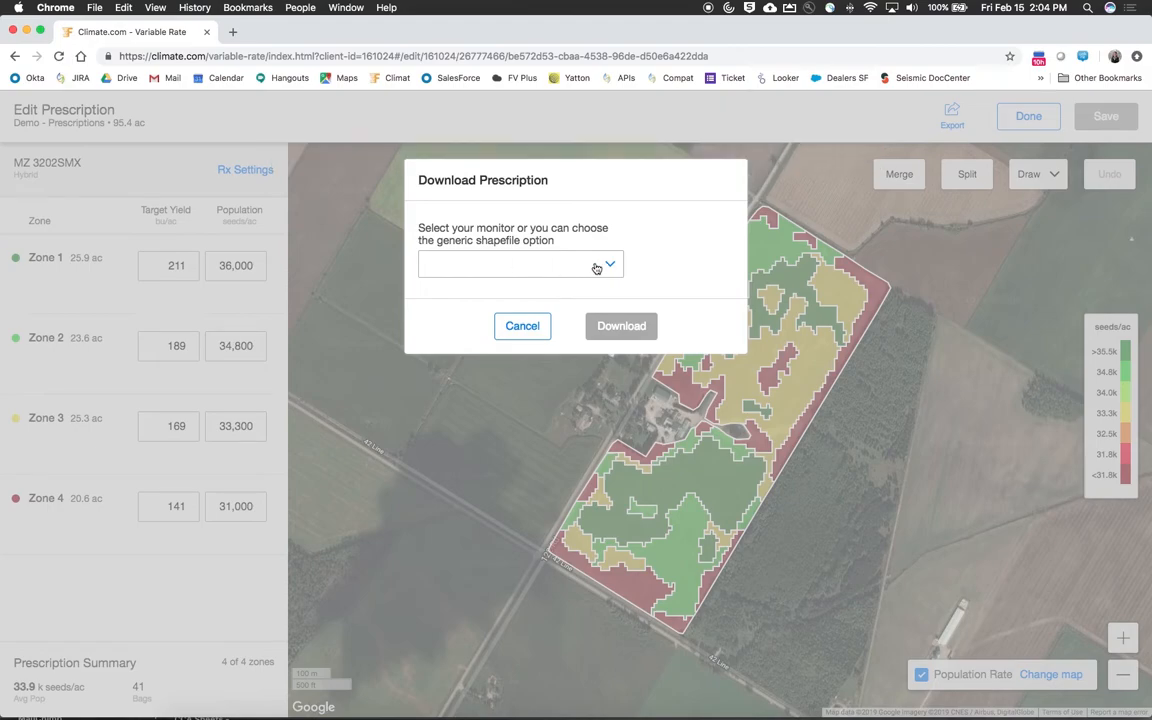
pyautogui.click(565, 266)
pyautogui.scroll(-1, 511, 352)
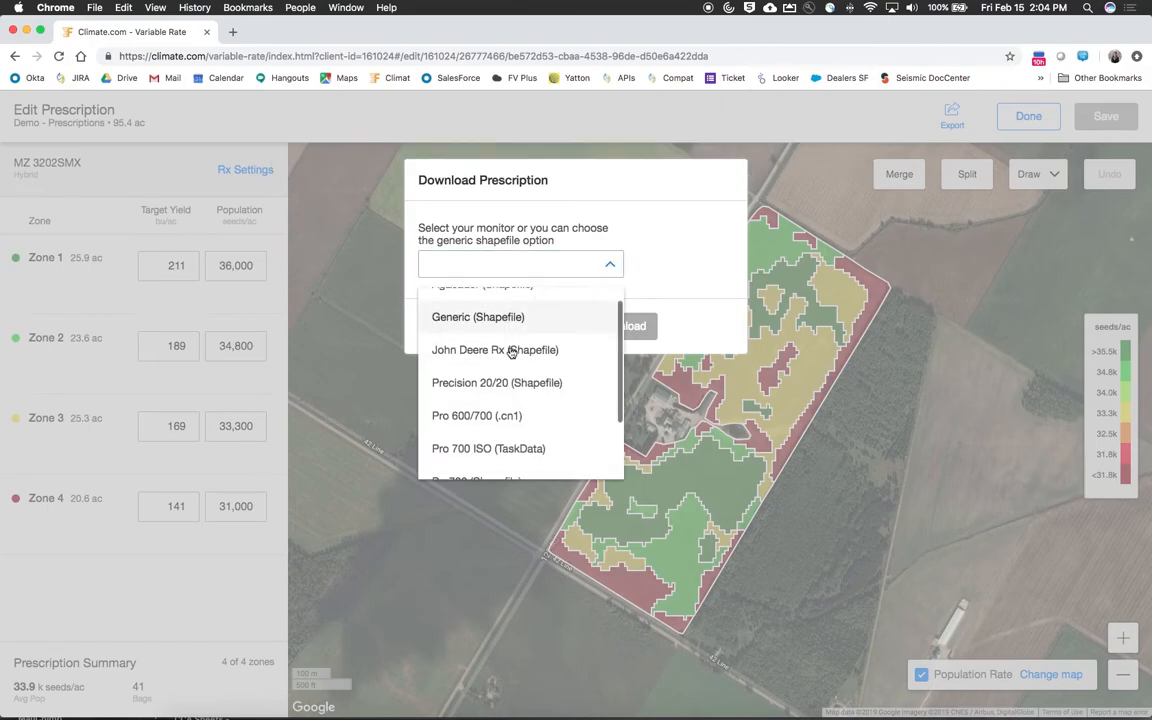
pyautogui.scroll(-2, 504, 348)
pyautogui.scroll(3, 506, 340)
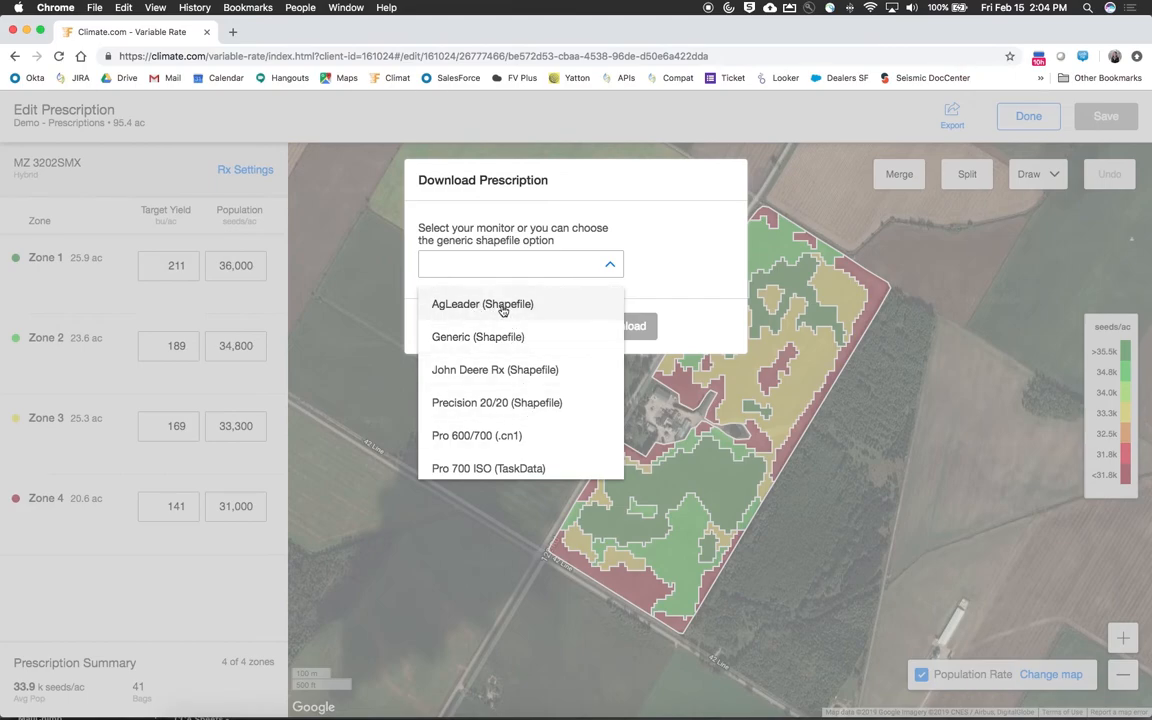
pyautogui.click(489, 305)
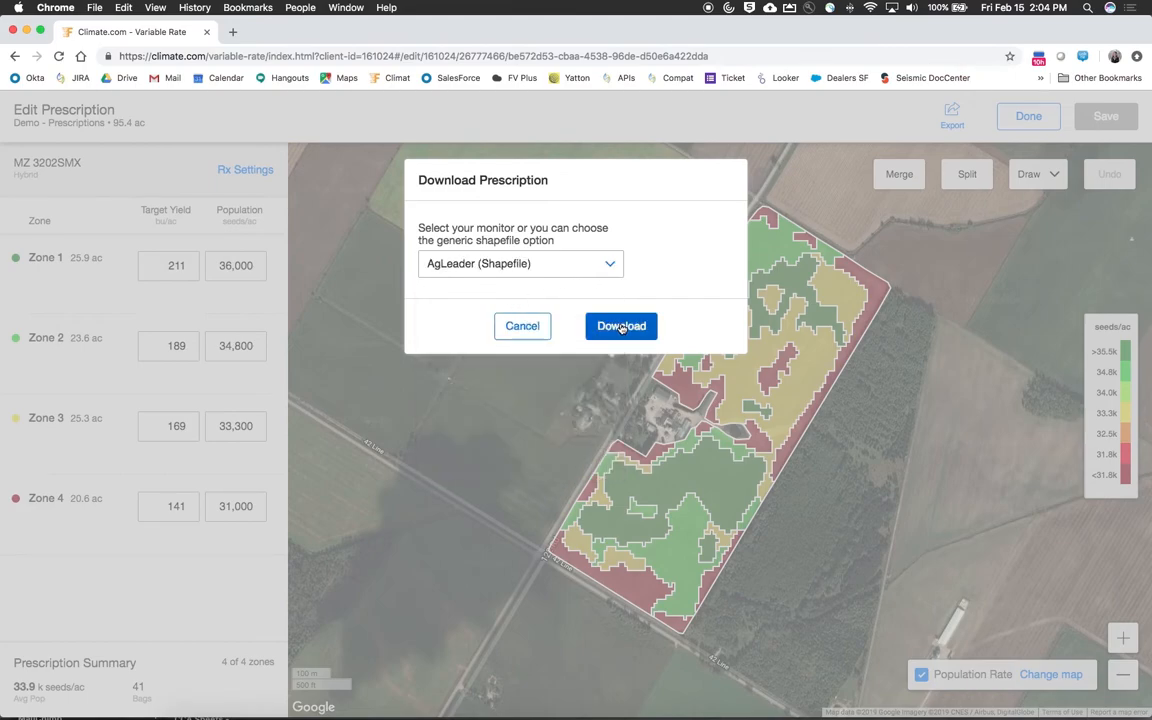
pyautogui.click(621, 326)
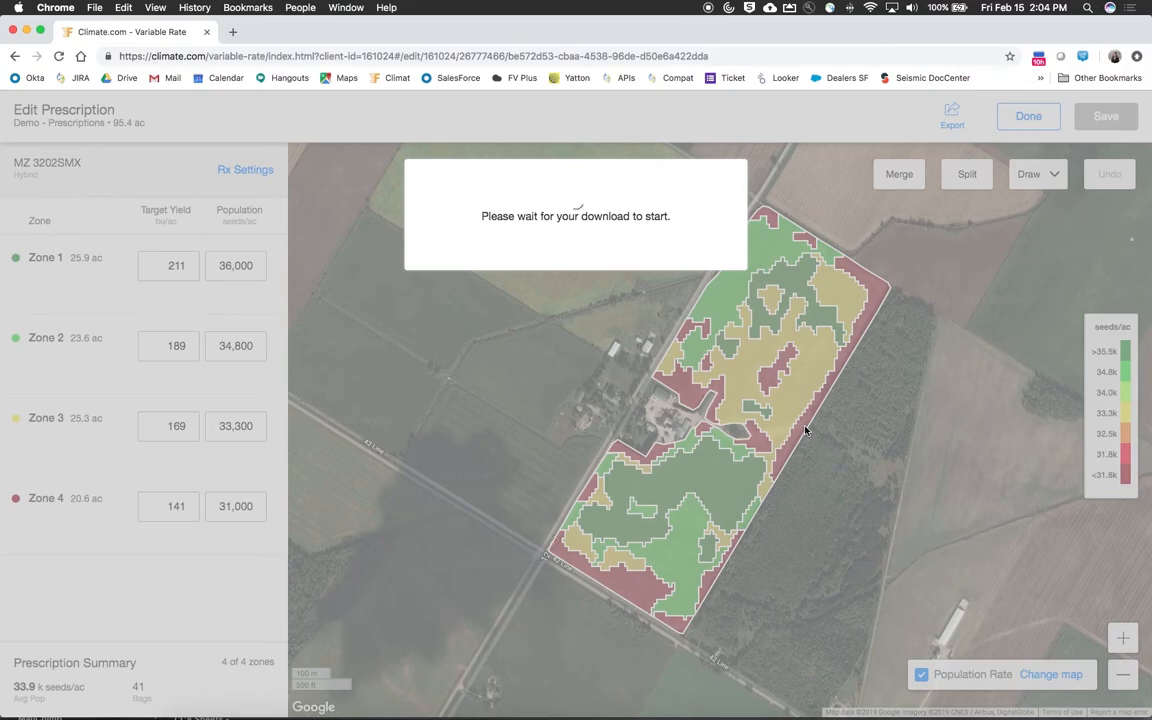